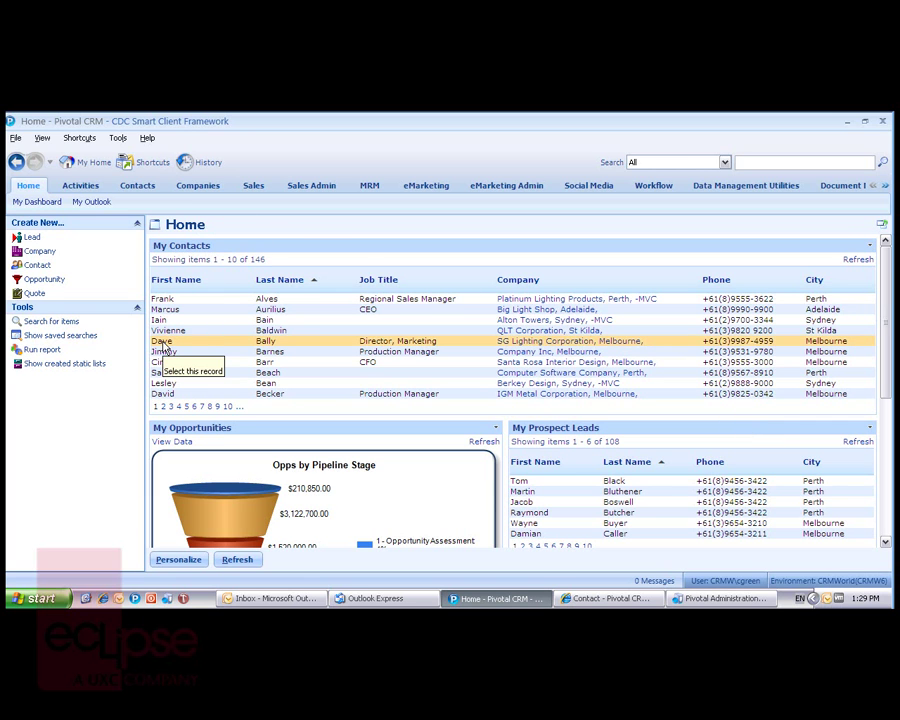
Step: On the SG Lighting marketing director's contact, add an attachment row described 'File Note'
left_click(162, 342)
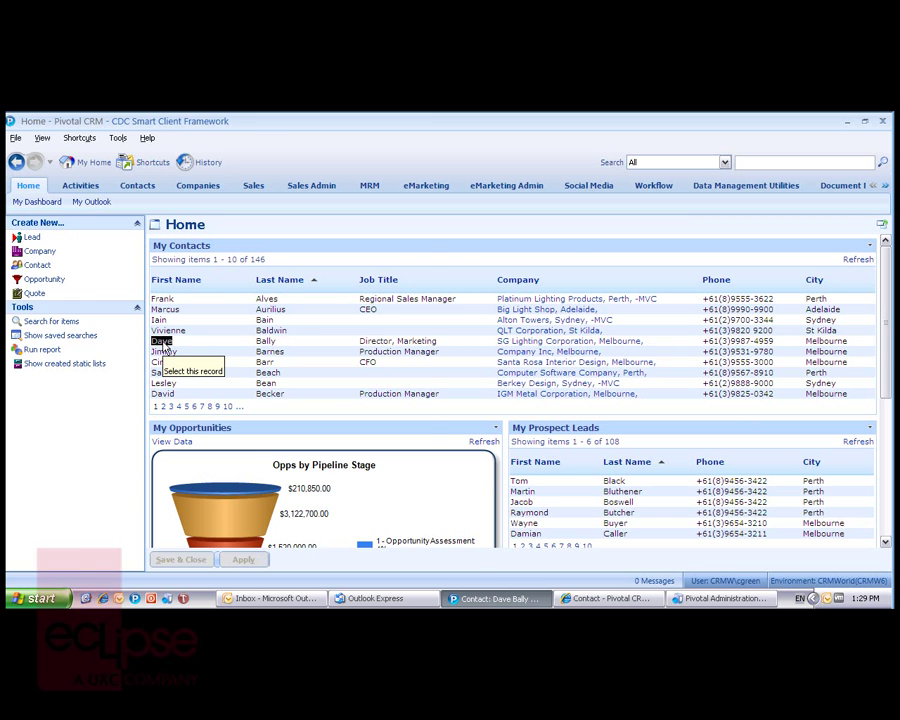
left_click(482, 493)
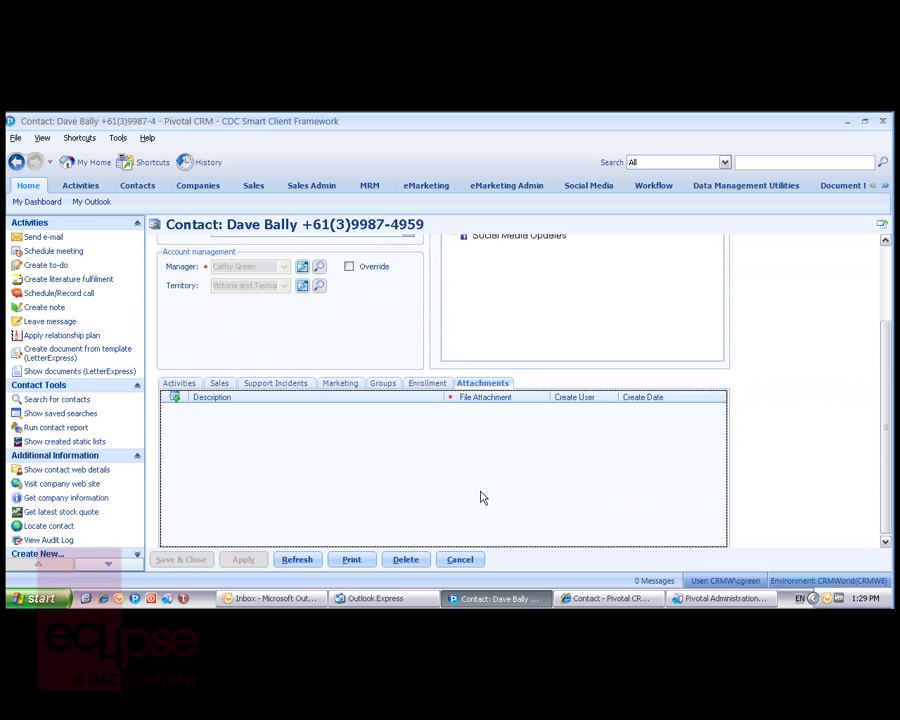
left_click(175, 399)
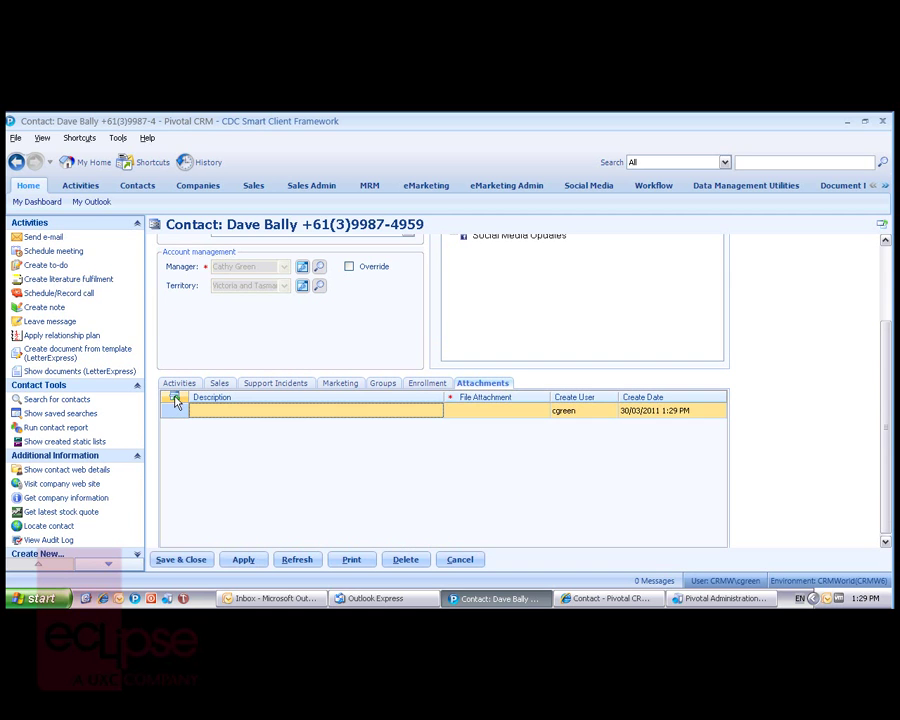
left_click(250, 417)
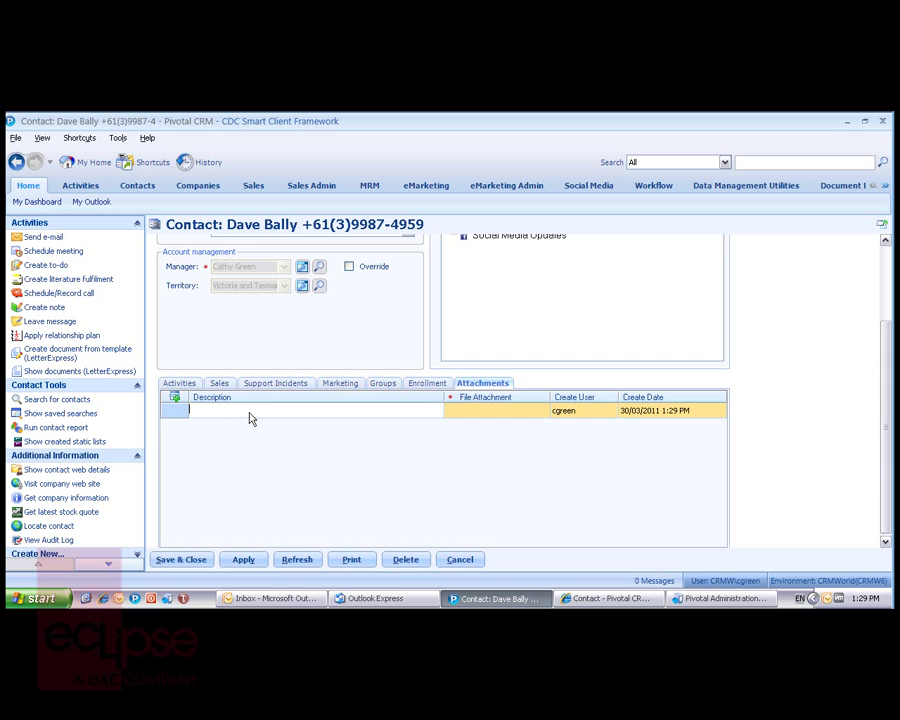
type("File Note")
left_click(485, 418)
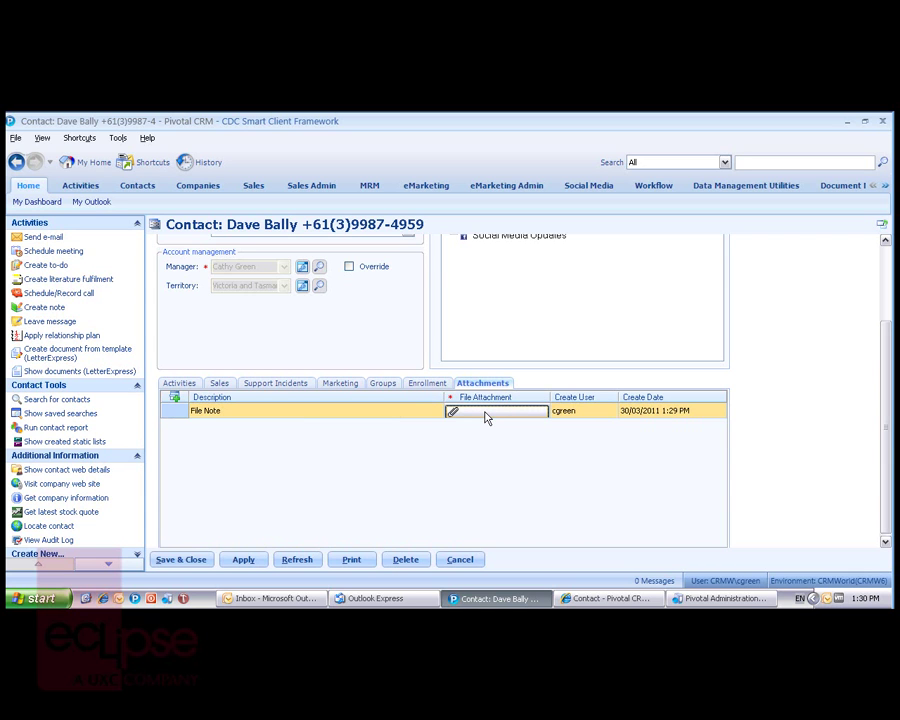
Step: Attach the contact's File Note .docx to the File Note row and apply to save the contact
right_click(488, 416)
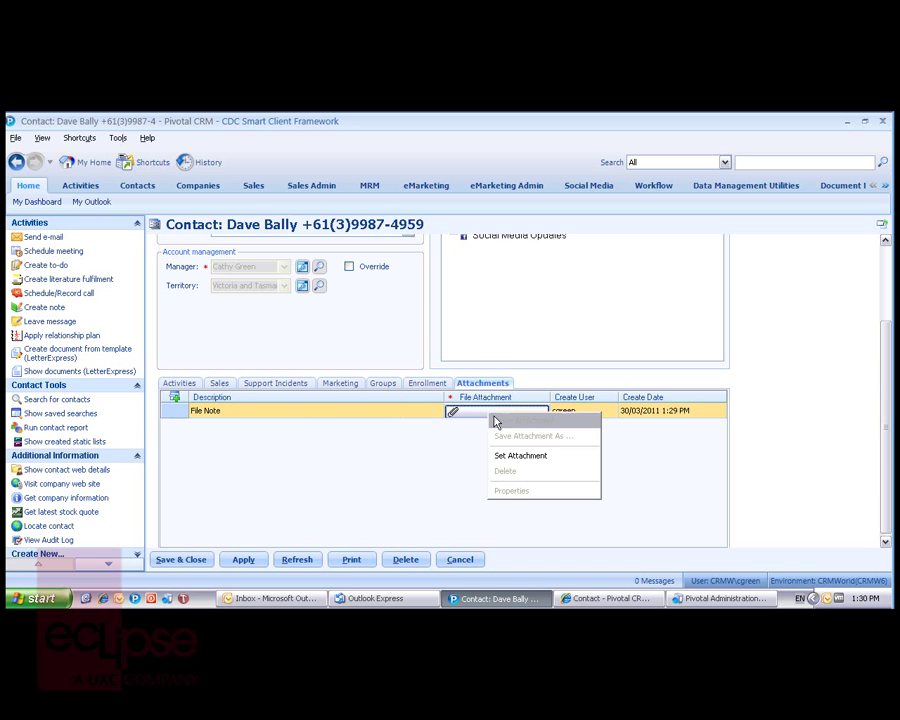
left_click(518, 455)
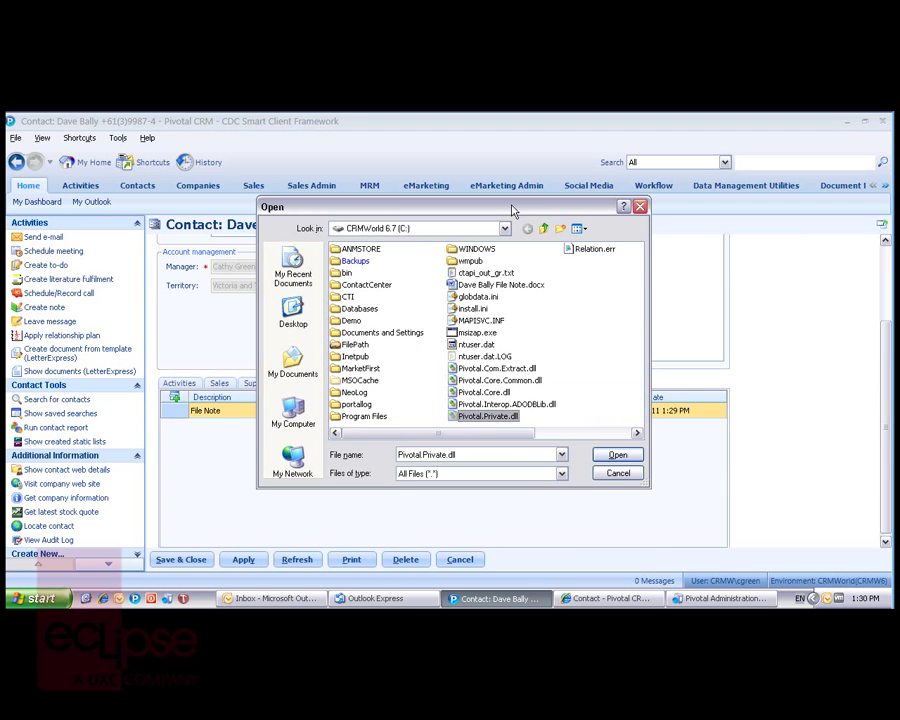
left_click(500, 285)
left_click(609, 456)
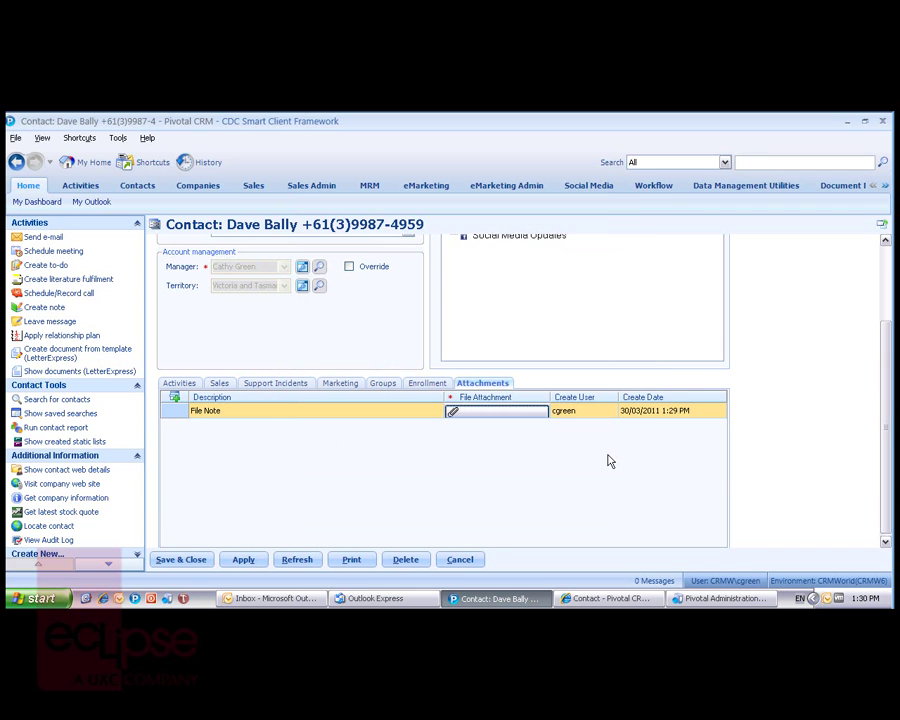
left_click(244, 560)
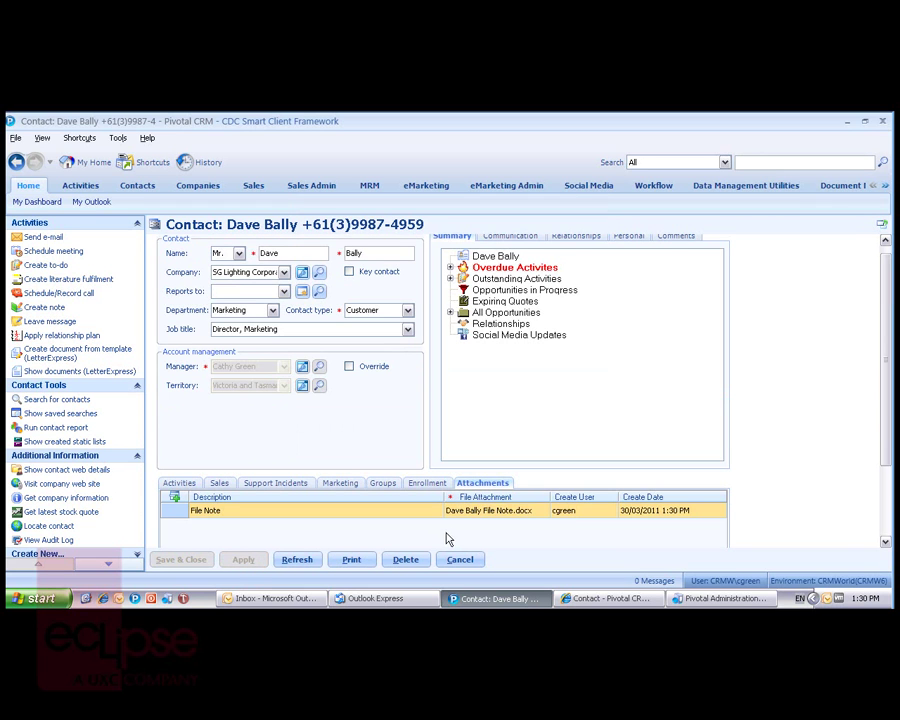
left_click_drag(887, 388, 886, 430)
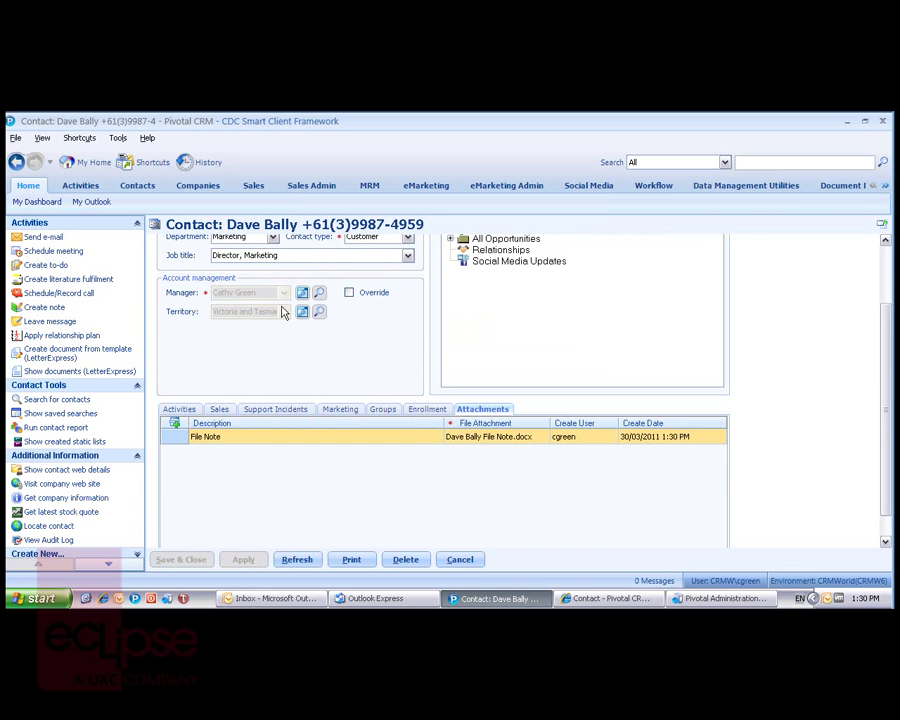
right_click(481, 442)
left_click(478, 442)
right_click(478, 424)
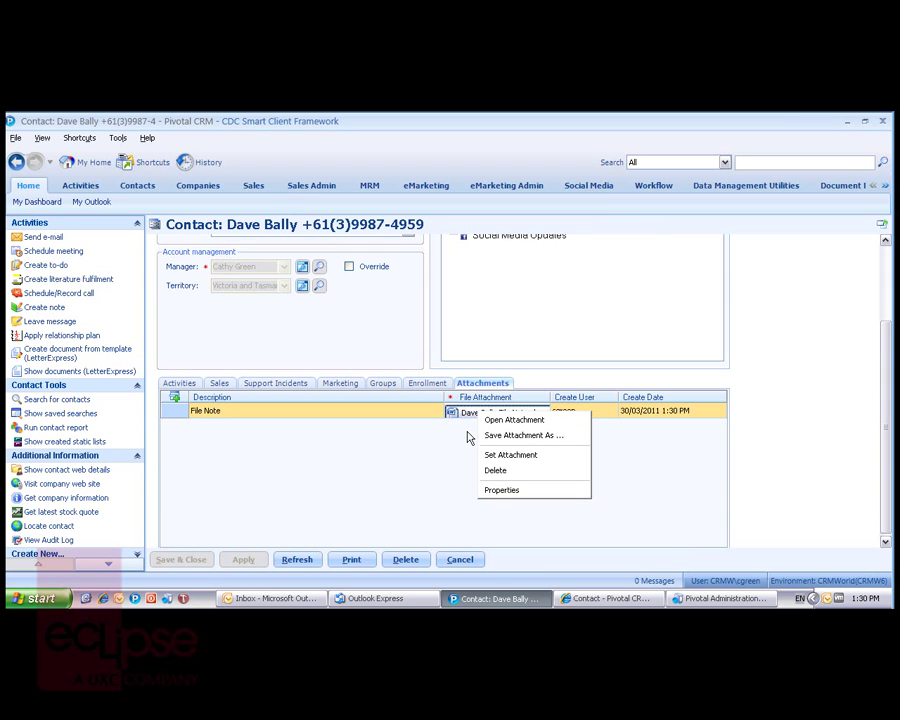
left_click(414, 484)
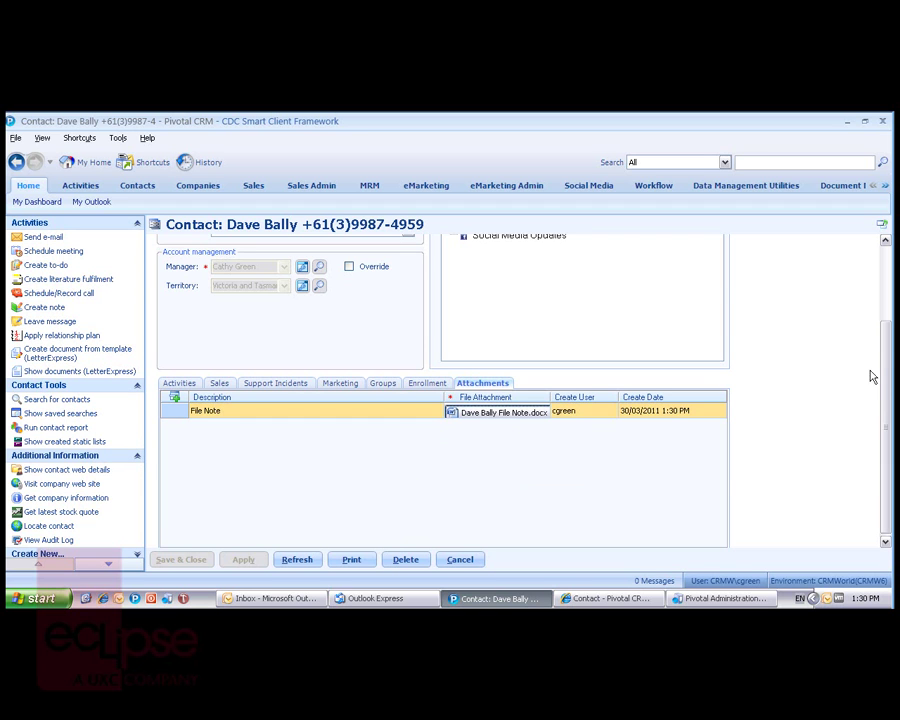
left_click_drag(884, 368, 885, 314)
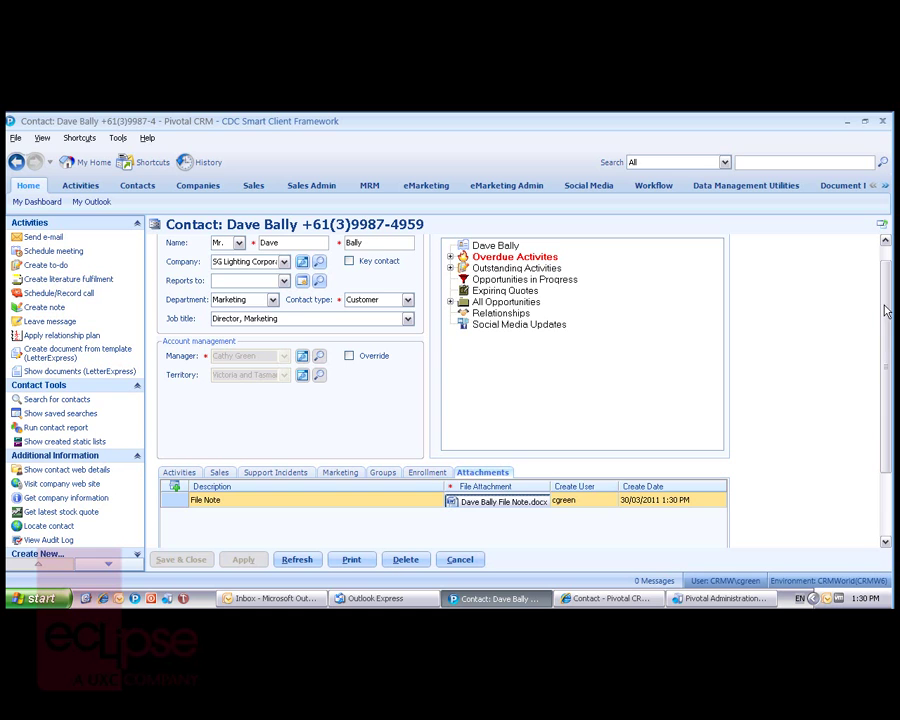
Step: Collapse the Contact Tools and Additional Information groups in the left navigation pane
left_click(137, 386)
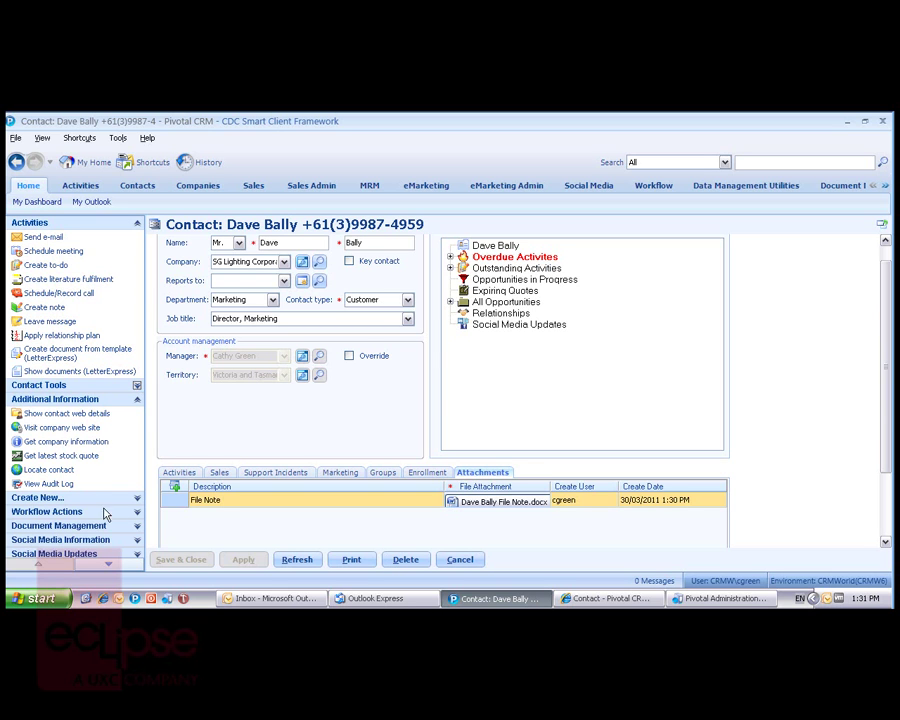
left_click(138, 400)
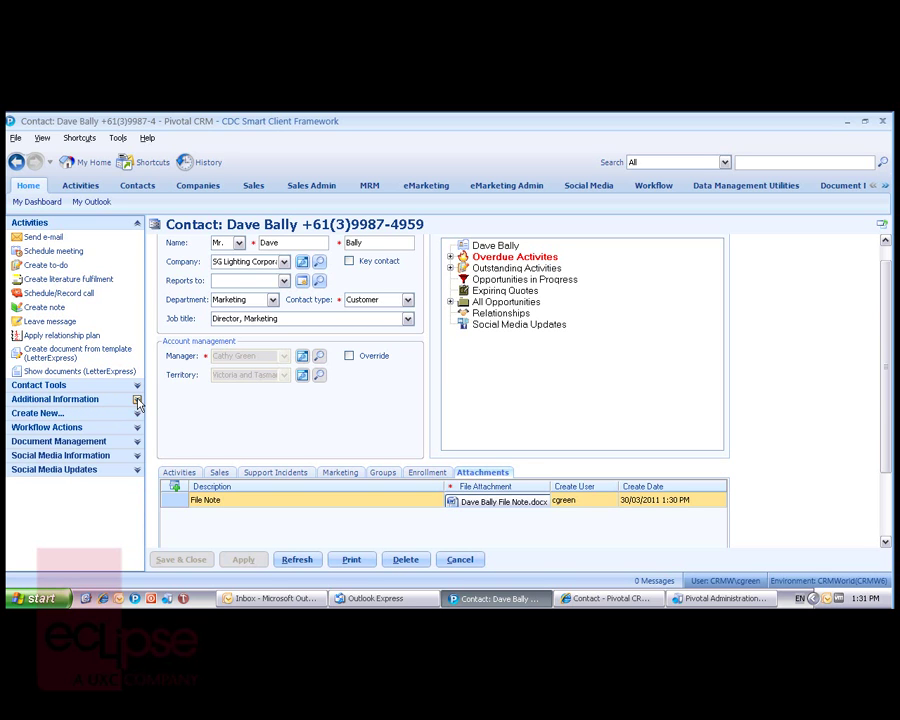
Step: Expand the Document Management section in the contact's left navigation pane
left_click(137, 443)
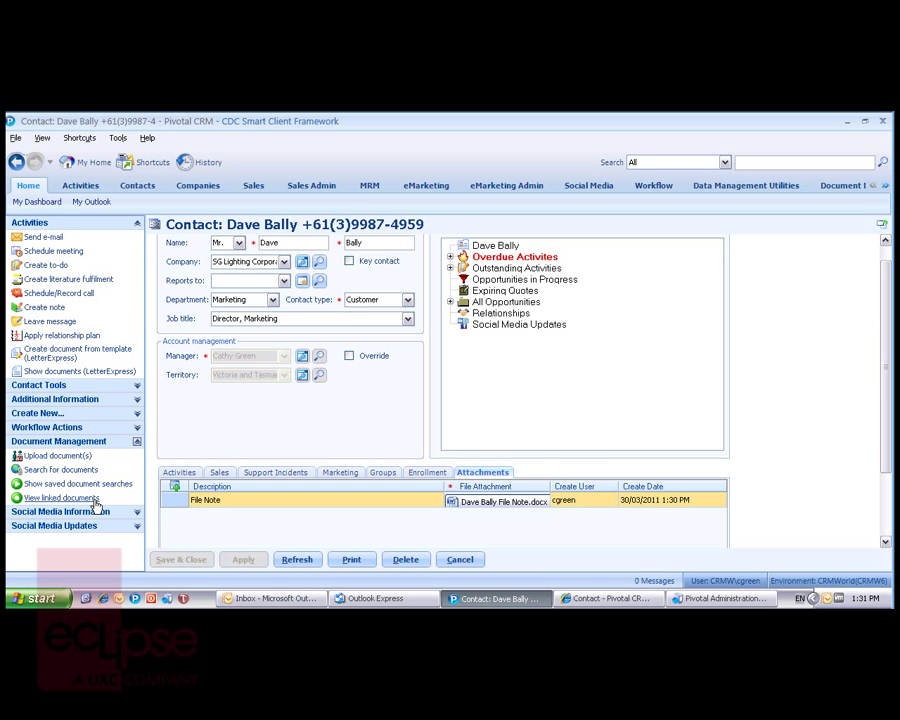
left_click(610, 599)
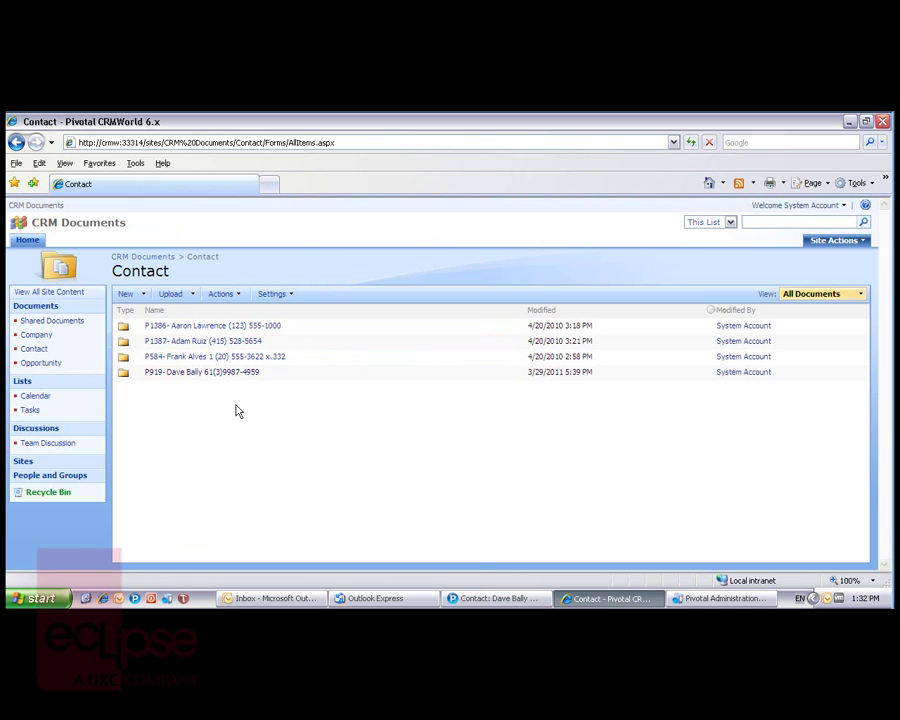
left_click(476, 598)
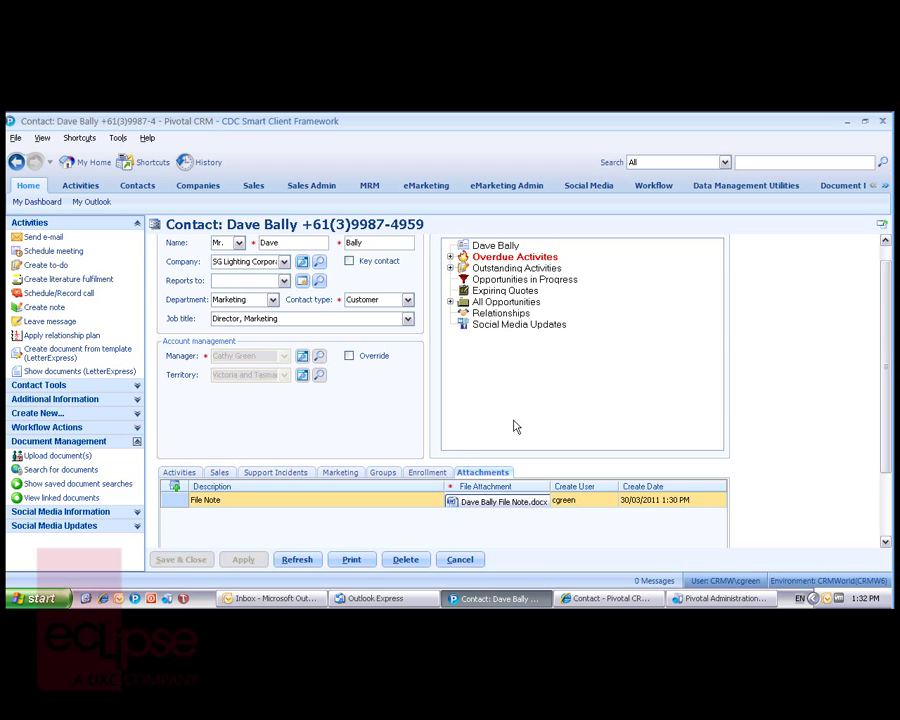
left_click(716, 600)
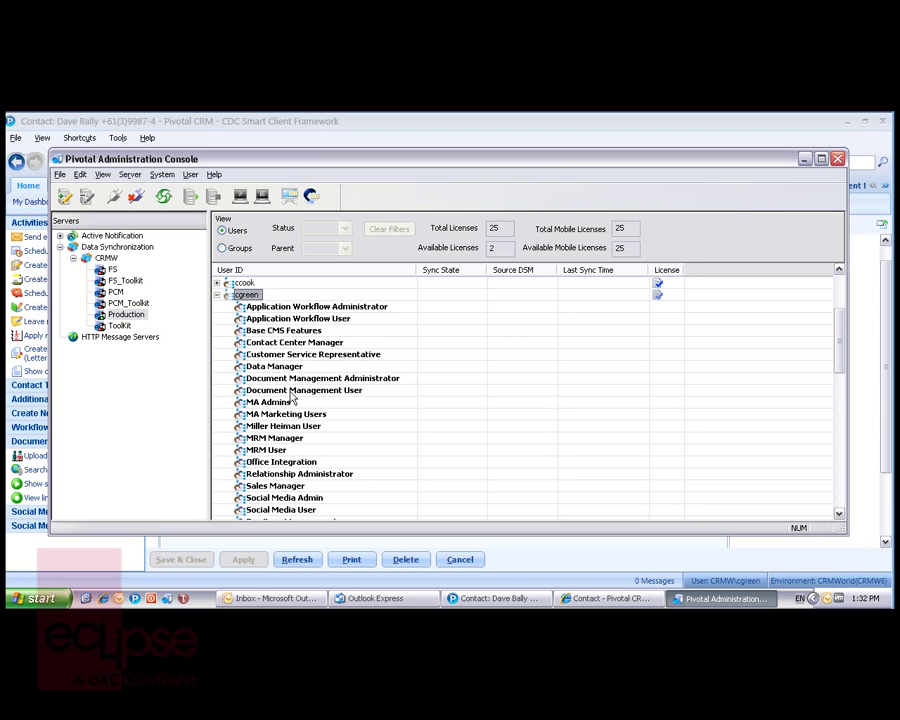
left_click(805, 160)
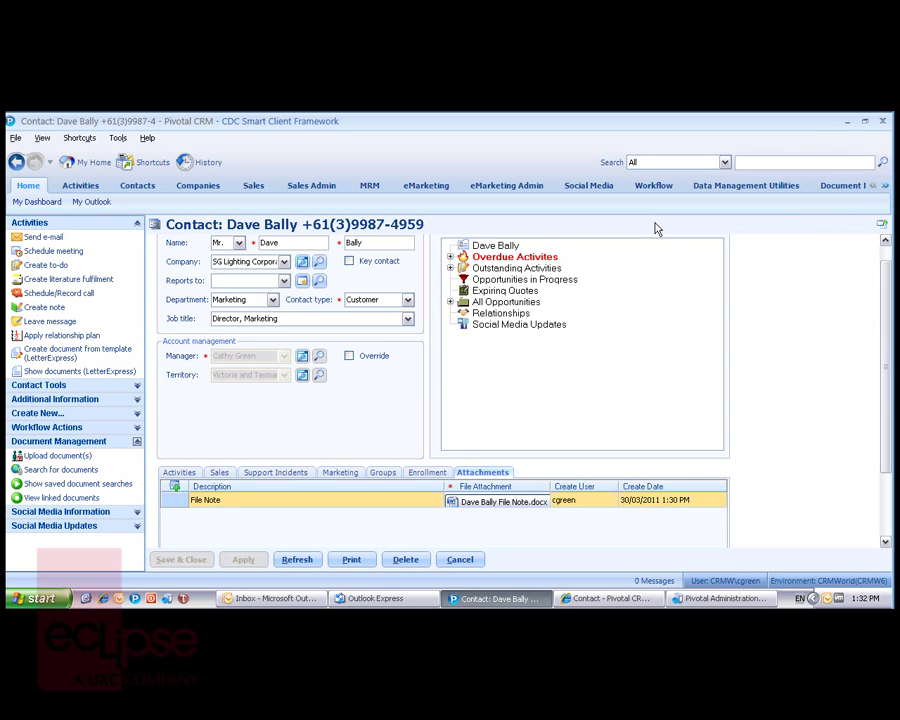
Step: Open the All Document Management users group to view its five employees, then show Back history
left_click(841, 192)
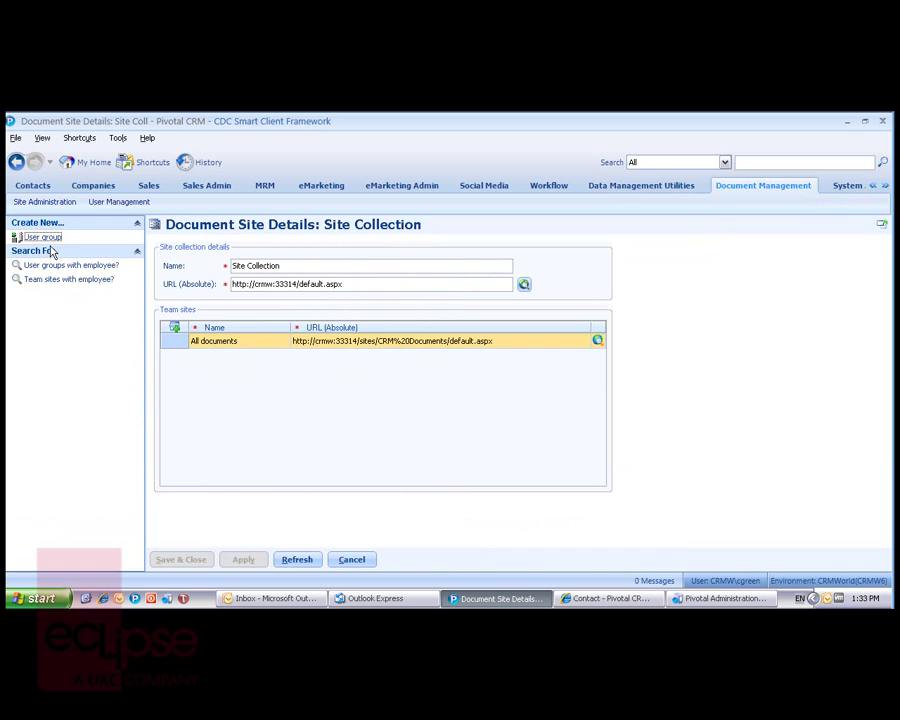
left_click(116, 203)
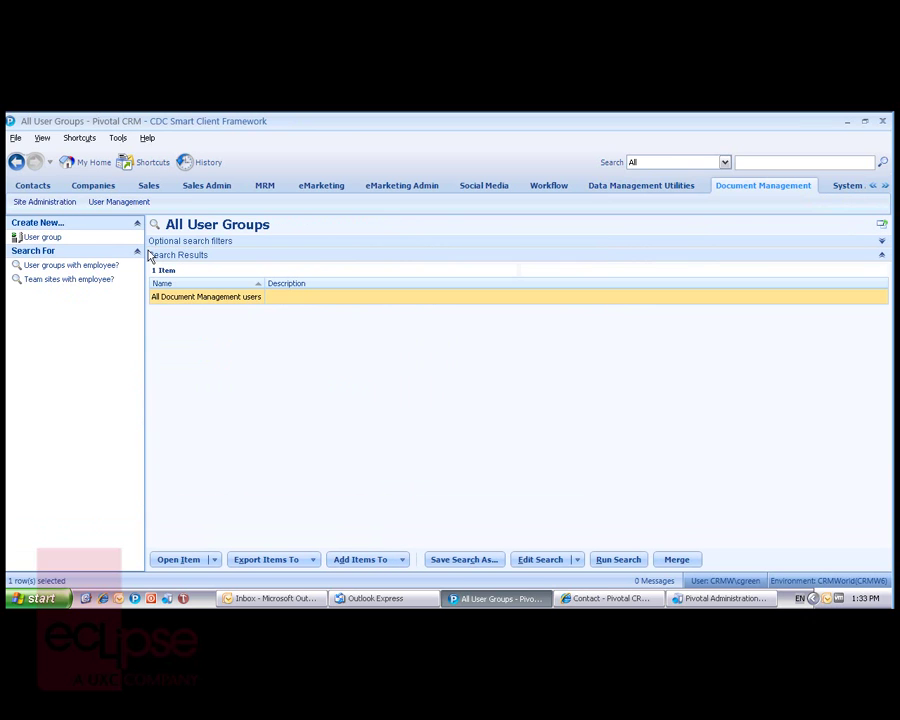
double_click(186, 298)
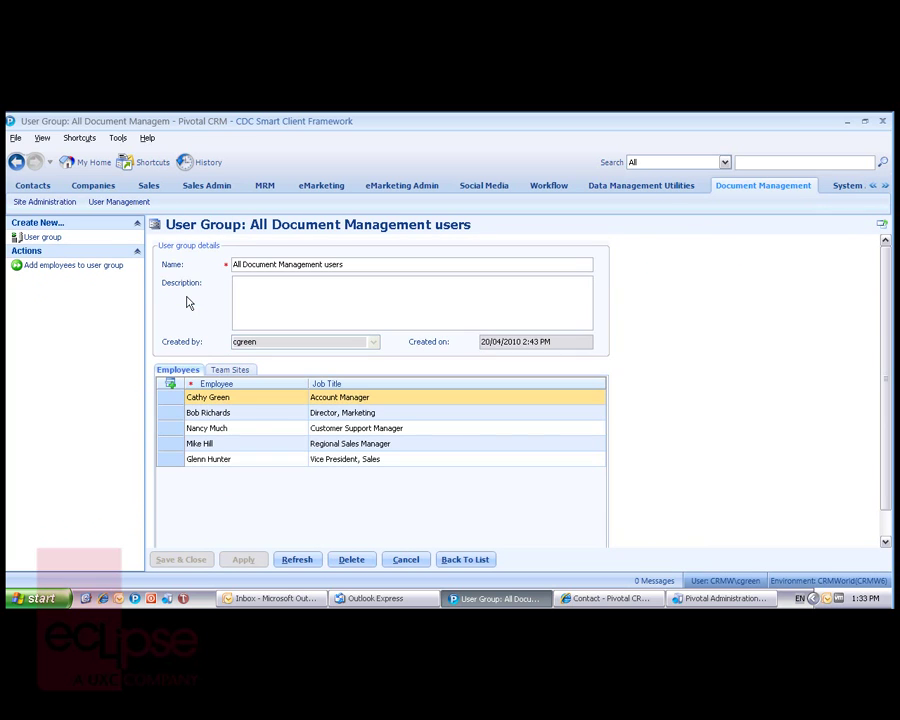
left_click(233, 371)
left_click(182, 372)
left_click(49, 162)
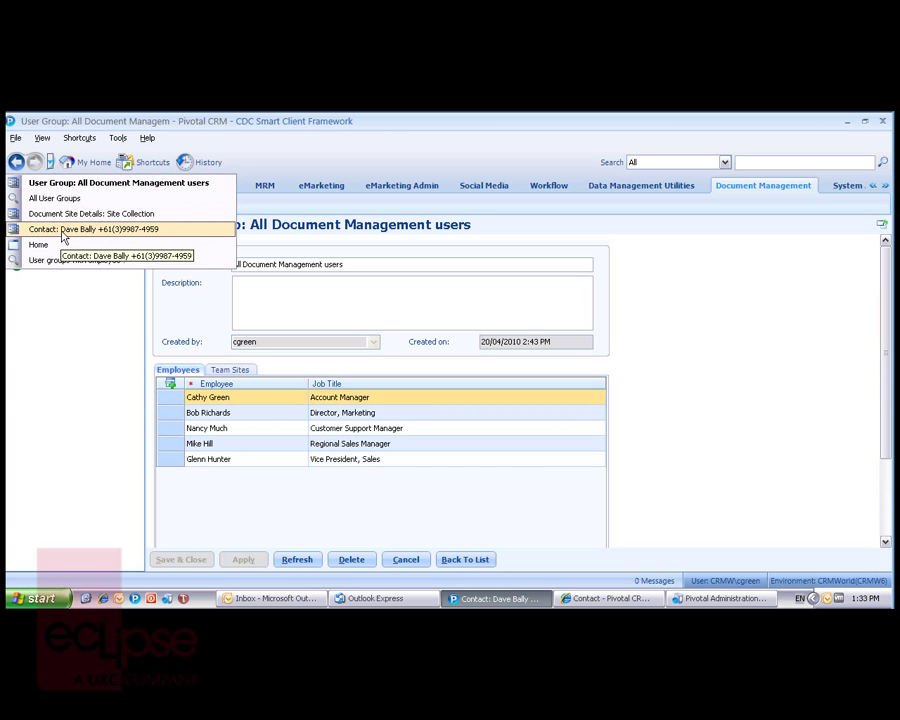
Step: Return to the contact from Back history, collapse Additional Information and expand Document Management
left_click(63, 231)
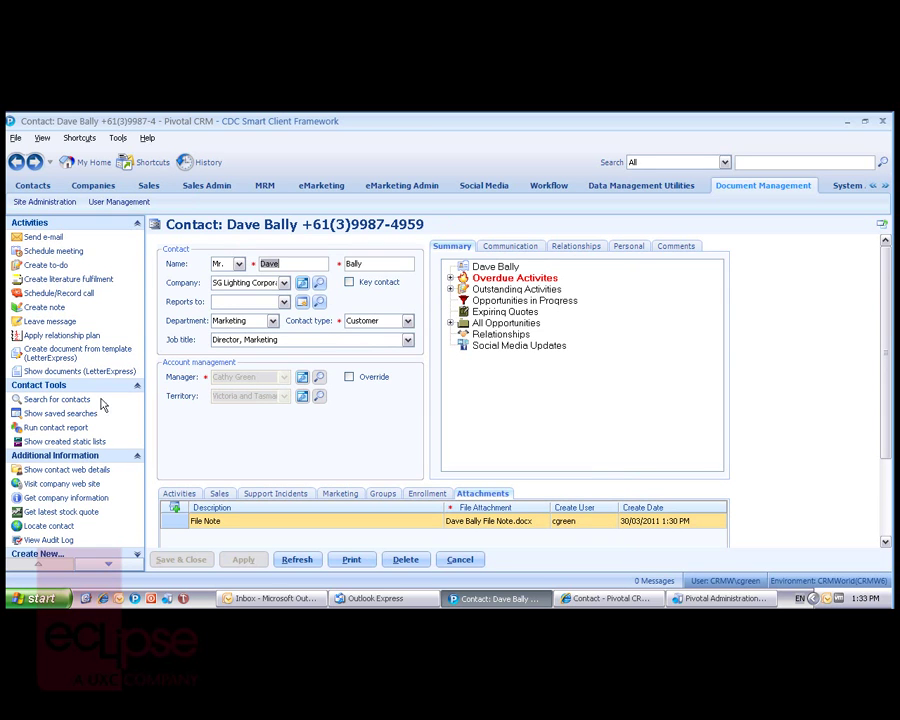
left_click(137, 459)
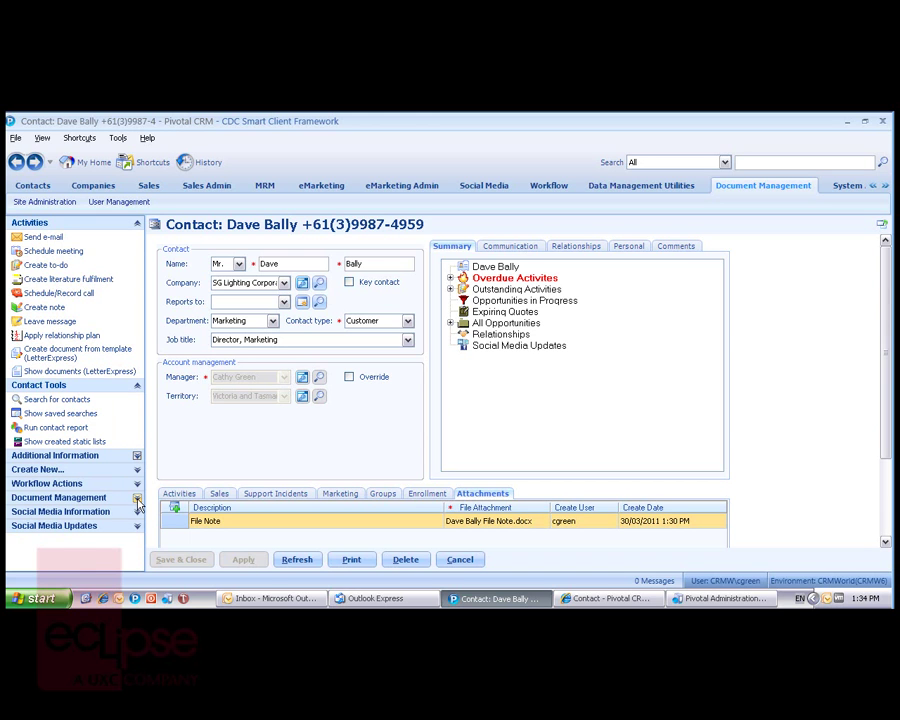
left_click(138, 499)
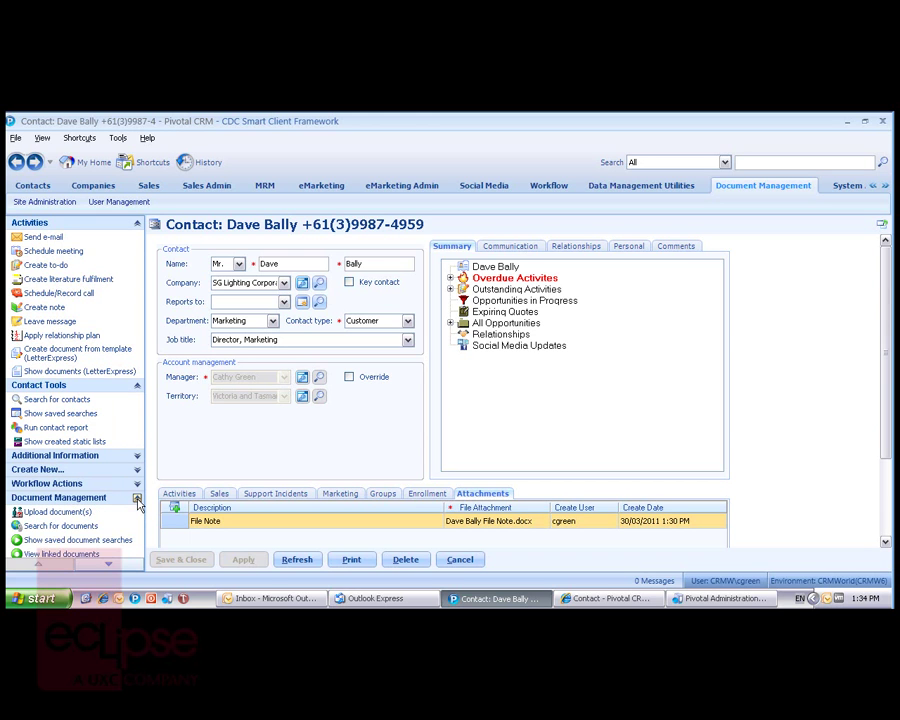
Step: Choose Early Retirement Brochure.pdf as the file to upload to the contact's SharePoint folder
left_click(58, 512)
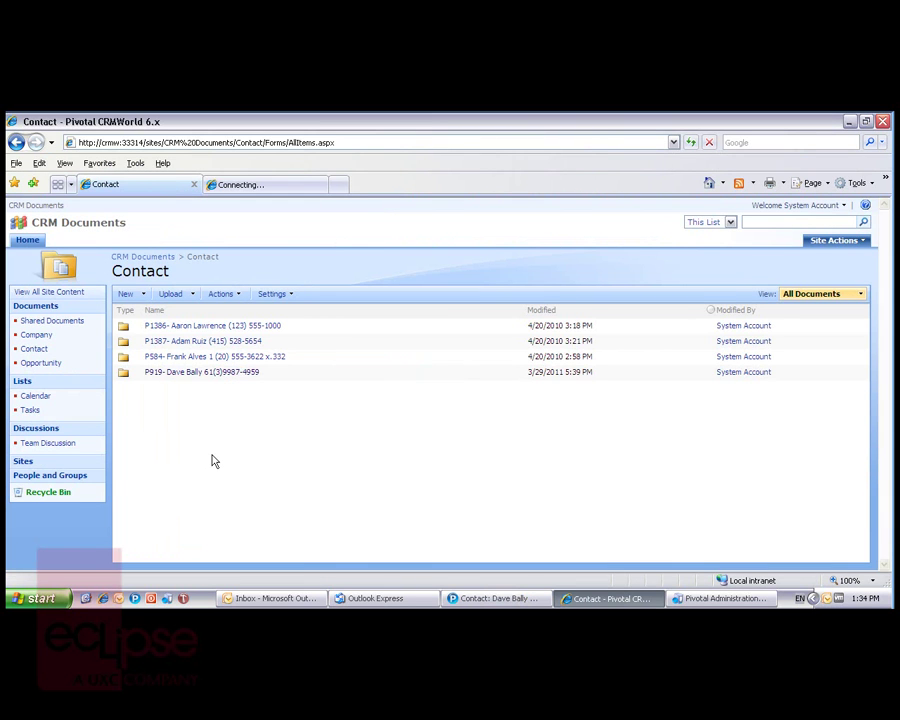
left_click(268, 186)
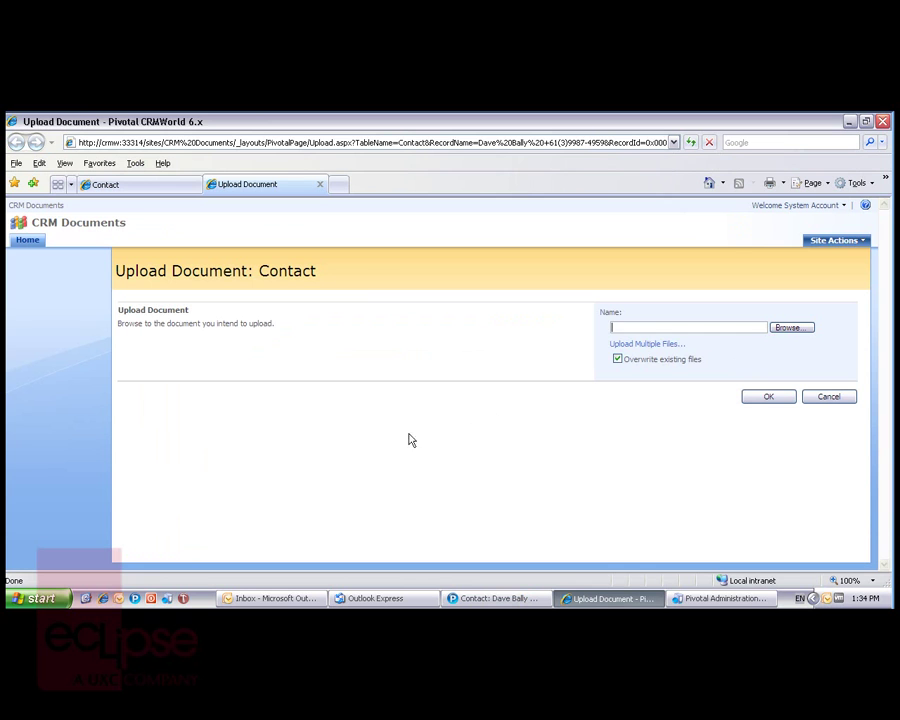
left_click(789, 331)
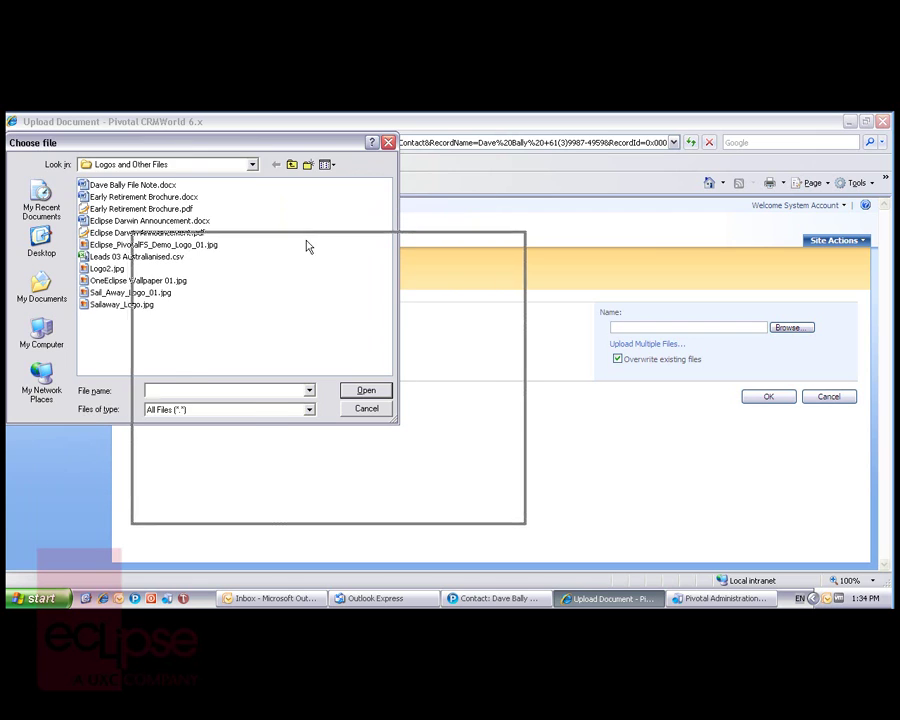
left_click(267, 310)
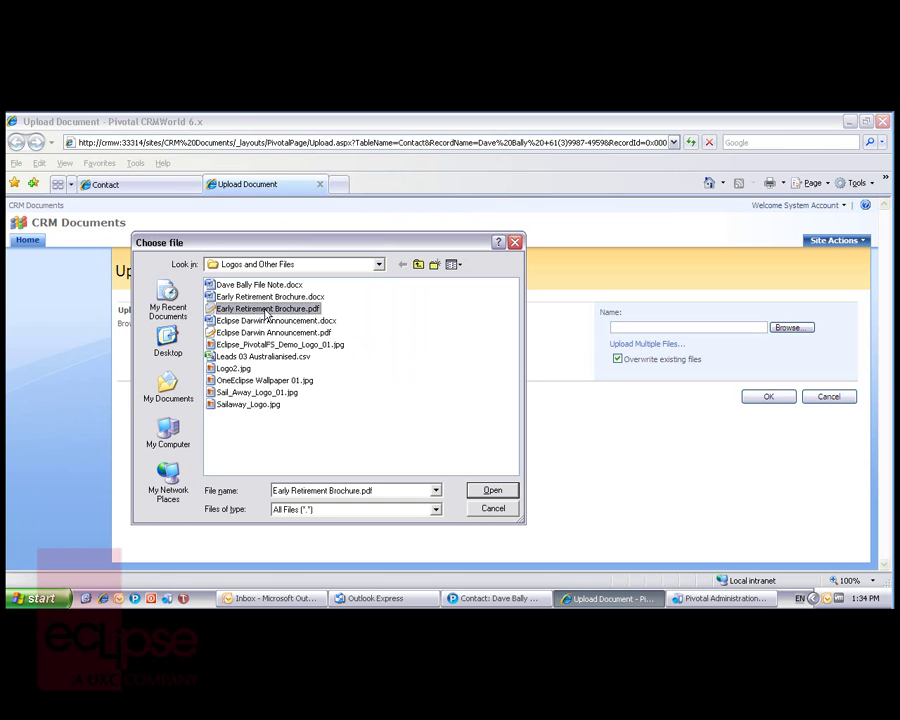
left_click(491, 491)
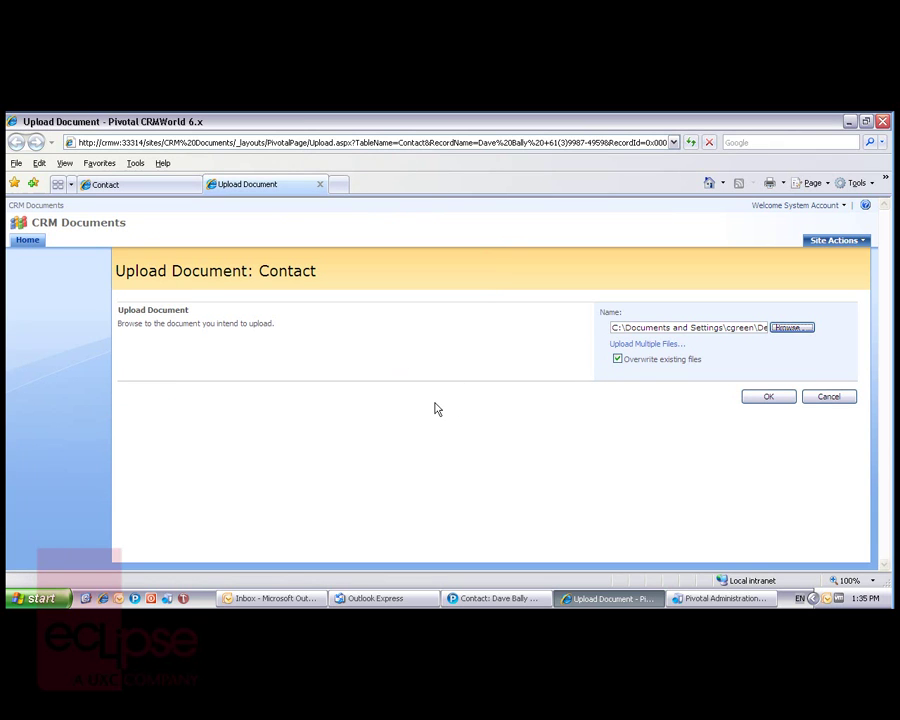
Step: Submit the brochure upload, confirm it in the contact folder, and minimize Internet Explorer
left_click(765, 397)
left_click(764, 400)
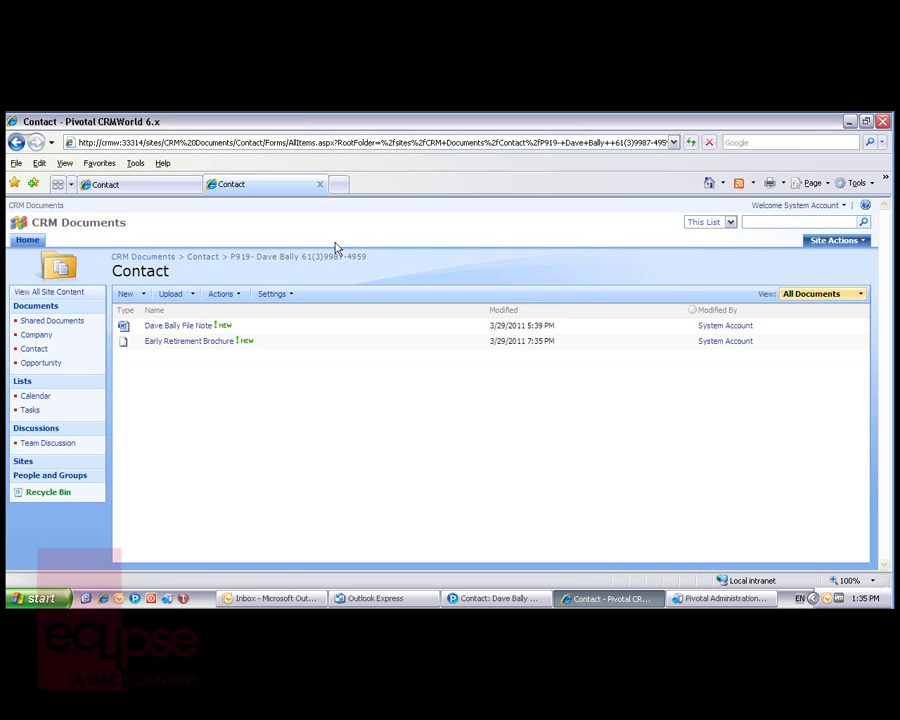
left_click(849, 122)
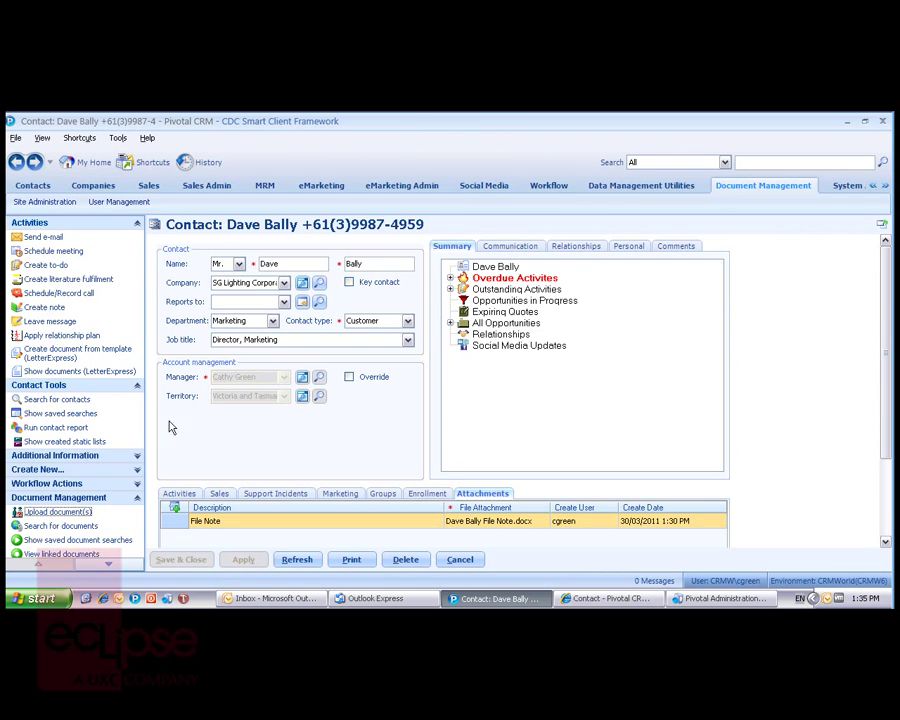
left_click(90, 512)
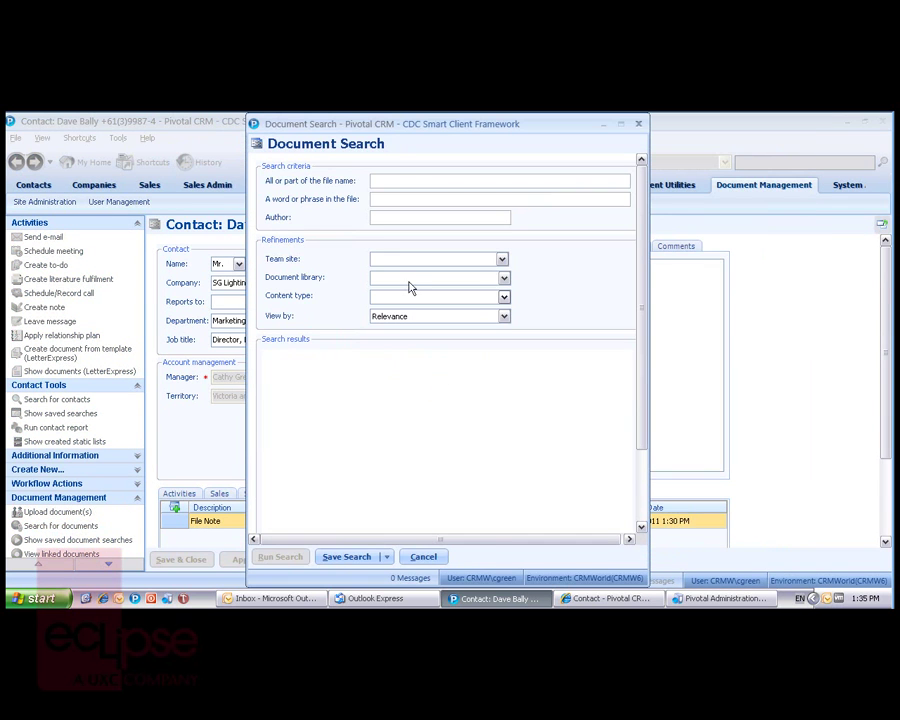
left_click(397, 179)
left_click(502, 260)
left_click(492, 274)
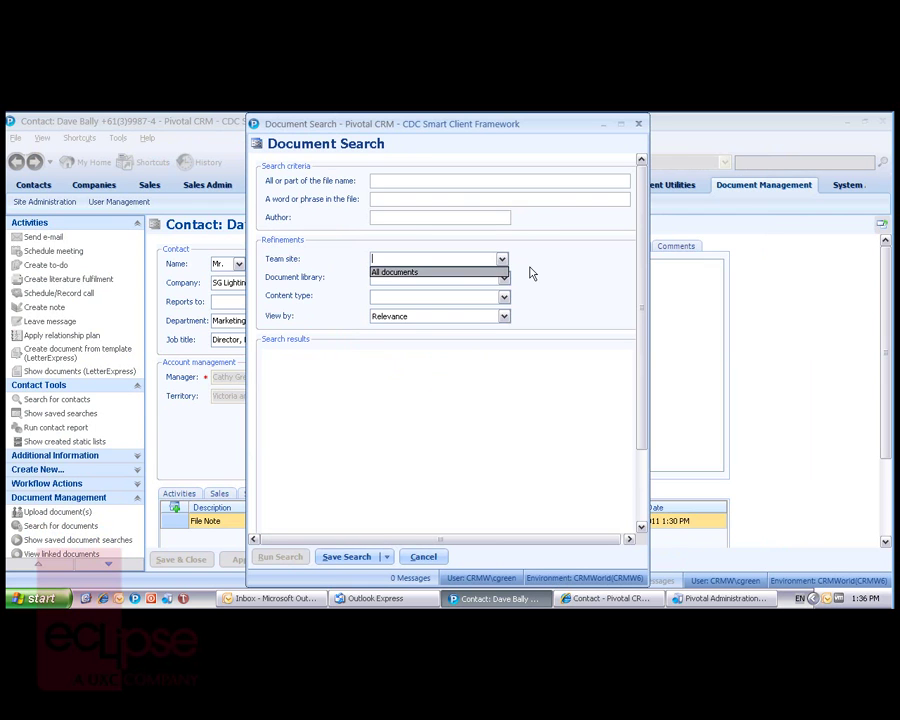
left_click(504, 279)
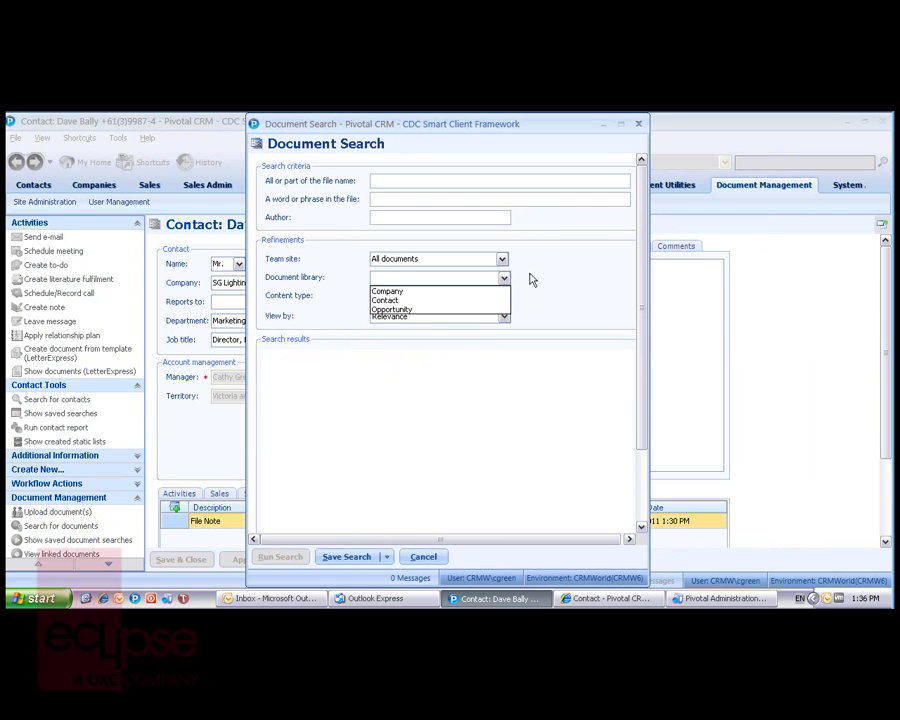
left_click(537, 280)
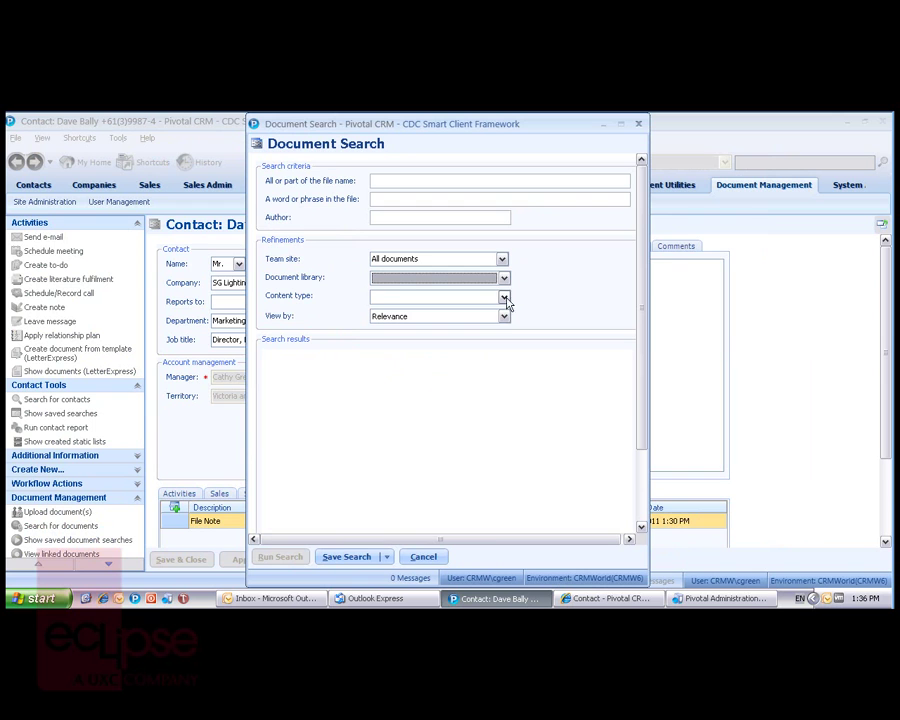
left_click(504, 283)
left_click(552, 283)
left_click(504, 298)
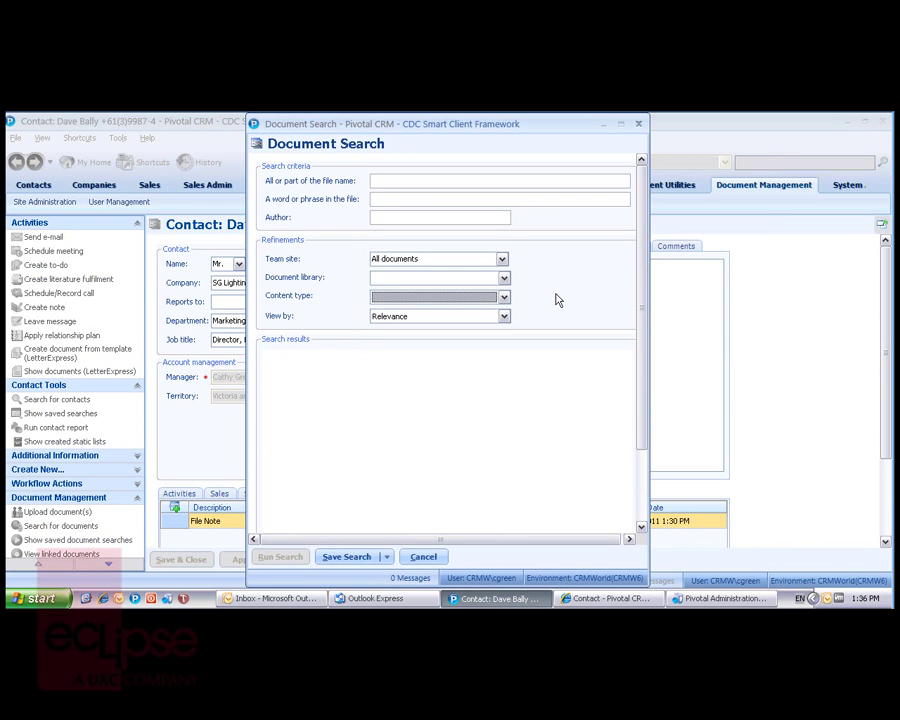
left_click(504, 316)
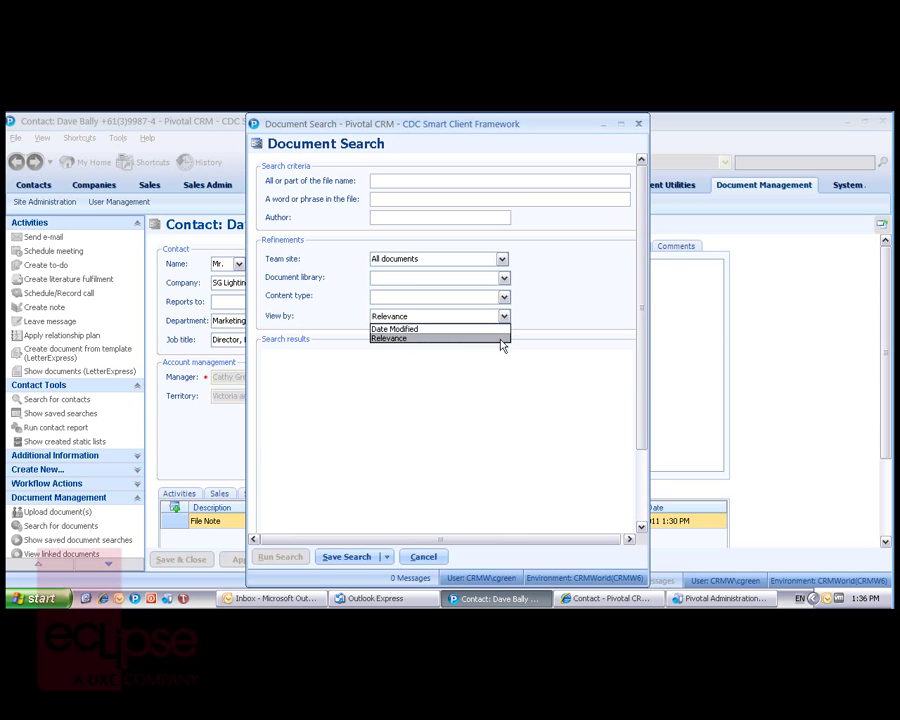
left_click(500, 374)
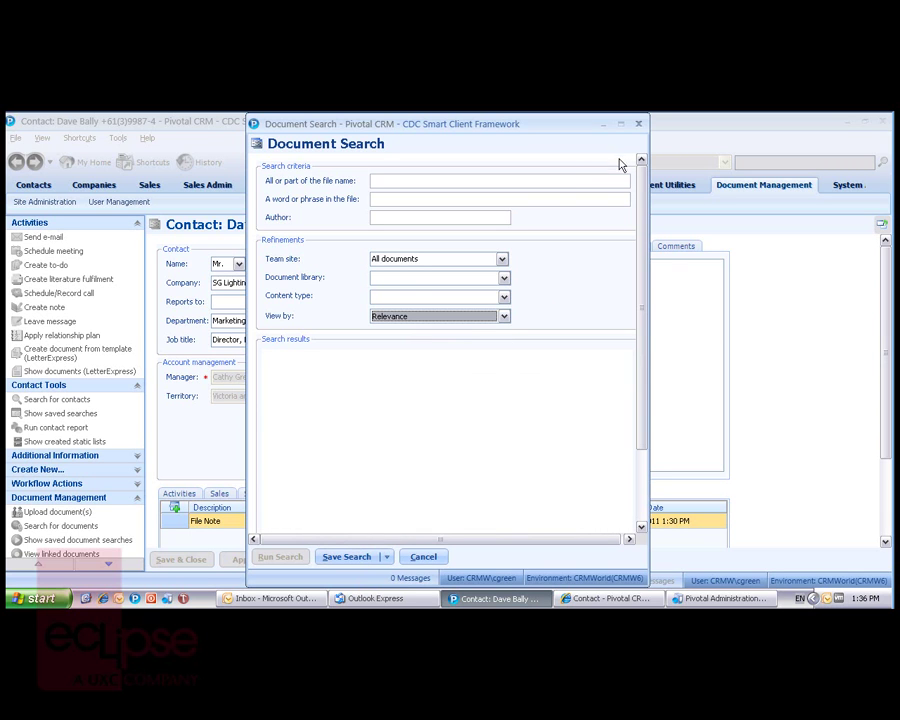
left_click(637, 126)
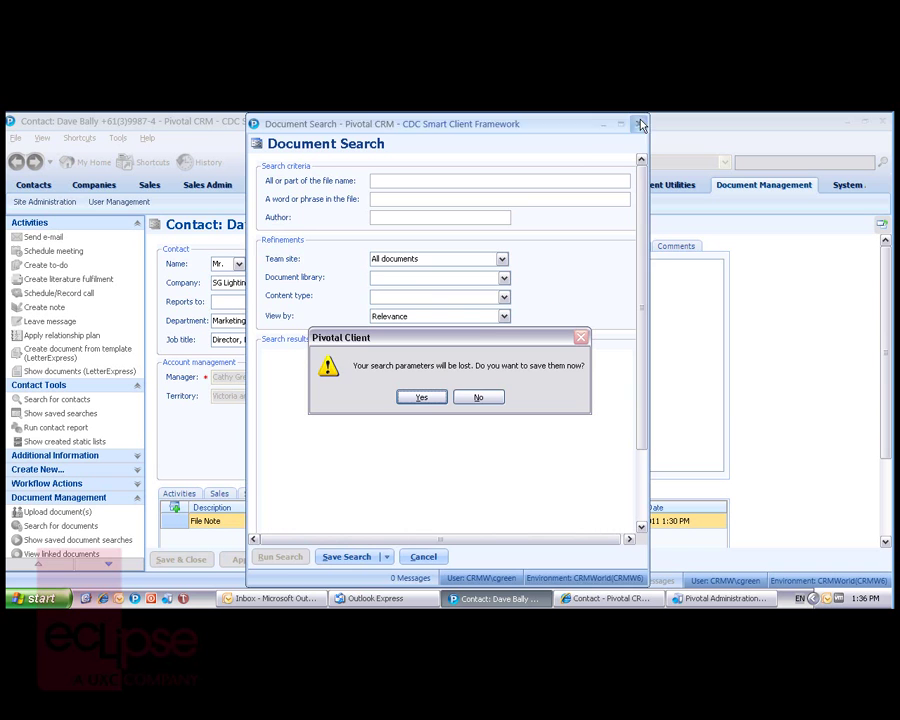
left_click(476, 399)
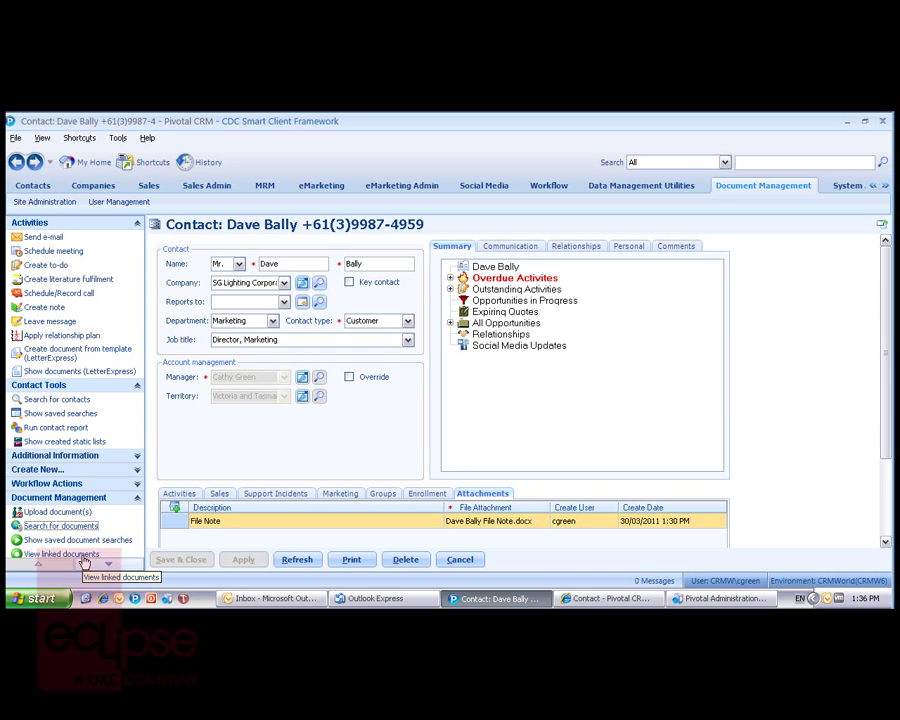
Step: Show the contact's linked documents, then open and close the Early Retirement Brochure item menu
left_click(83, 556)
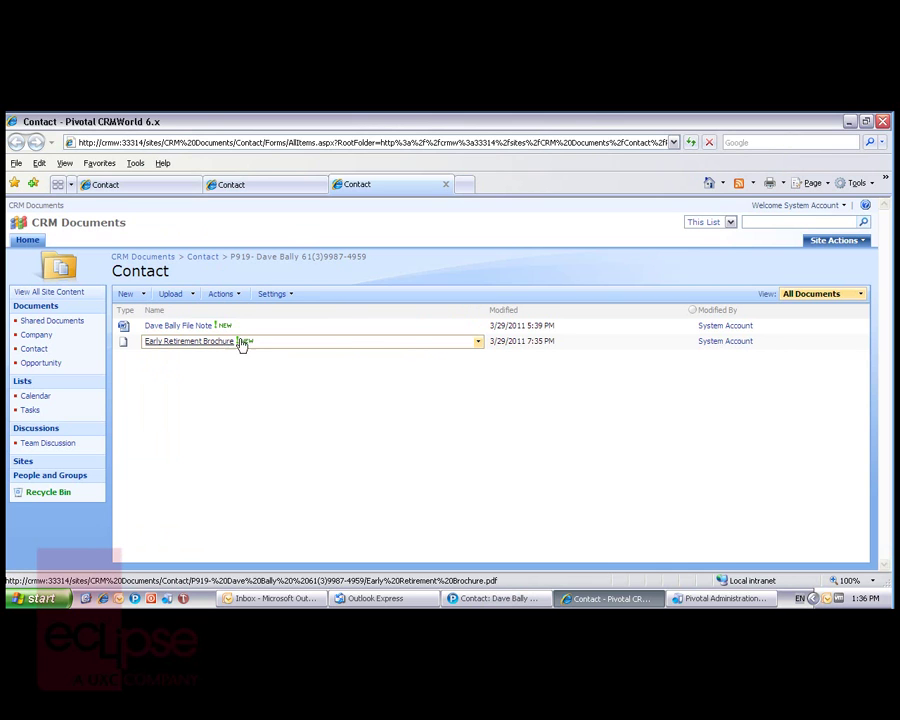
left_click(478, 342)
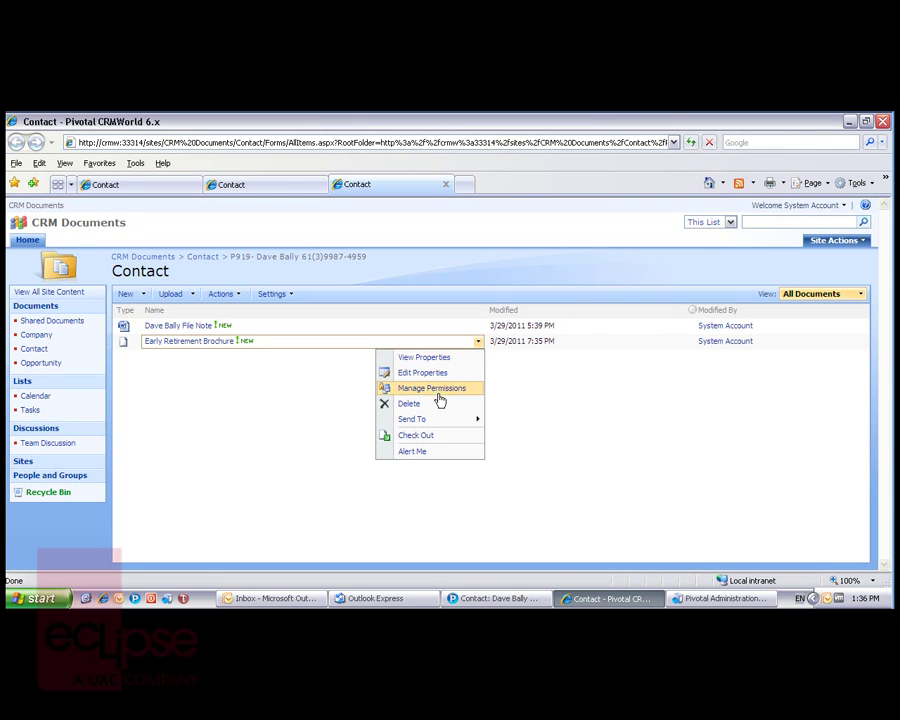
mouse_move(445, 422)
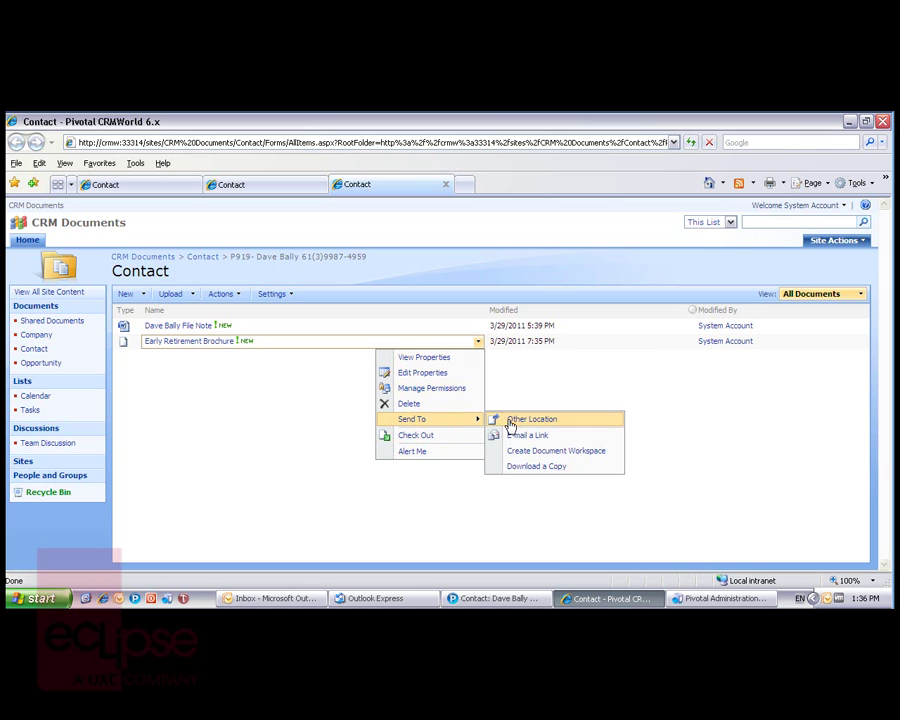
left_click(445, 494)
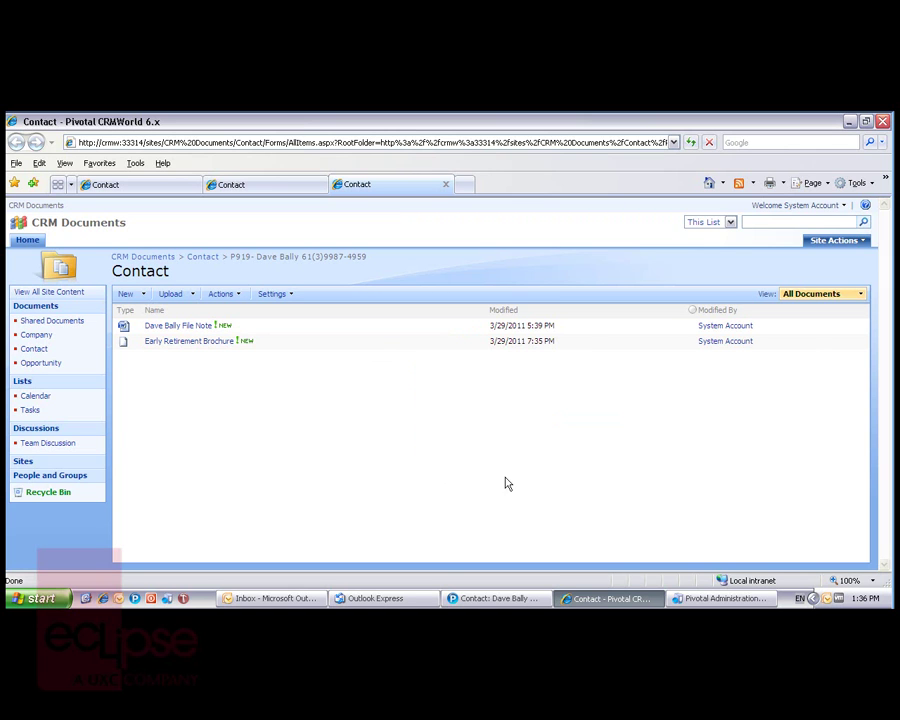